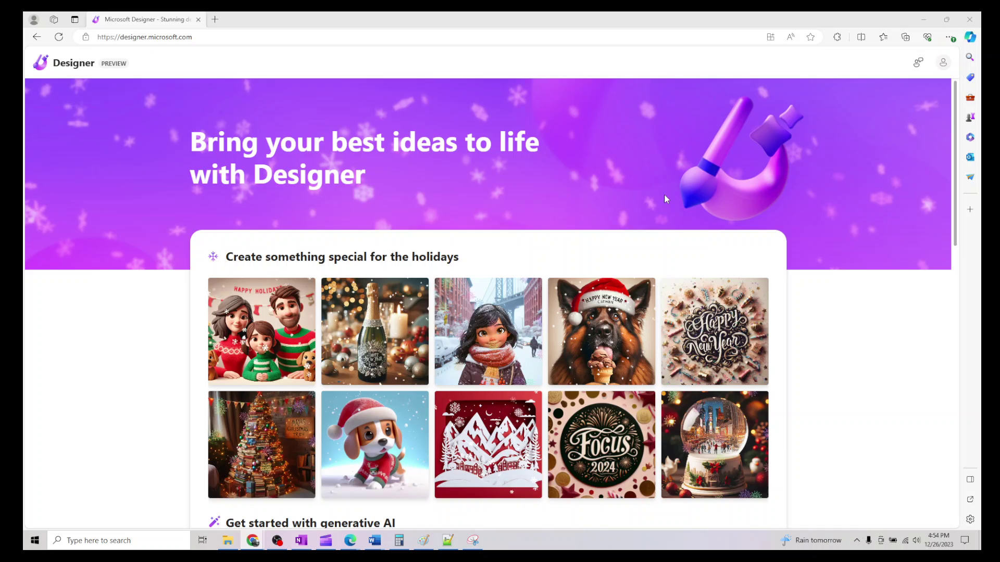
Start the AI brand kit form and enter Champion Edtech as the brand name
click(943, 63)
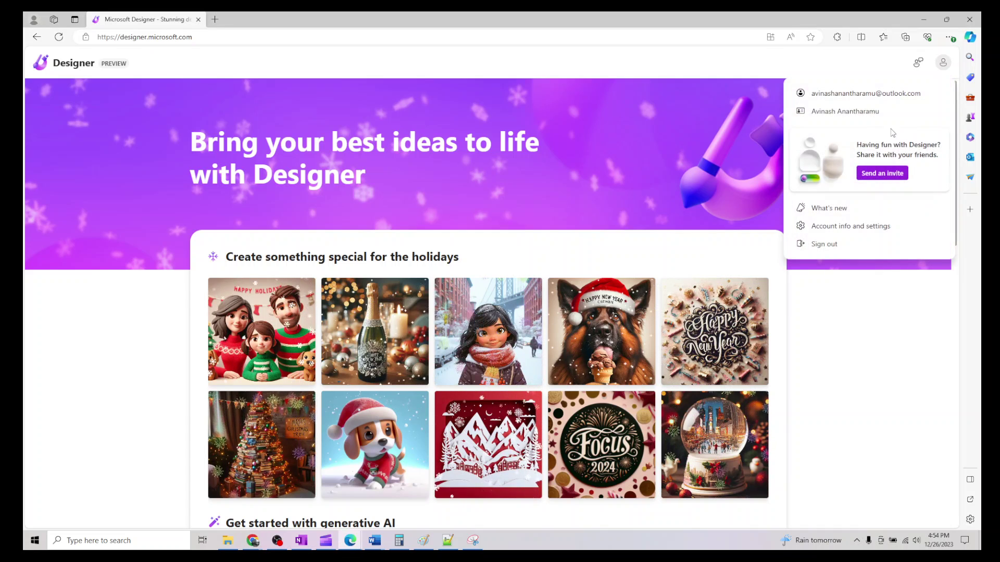
click(861, 332)
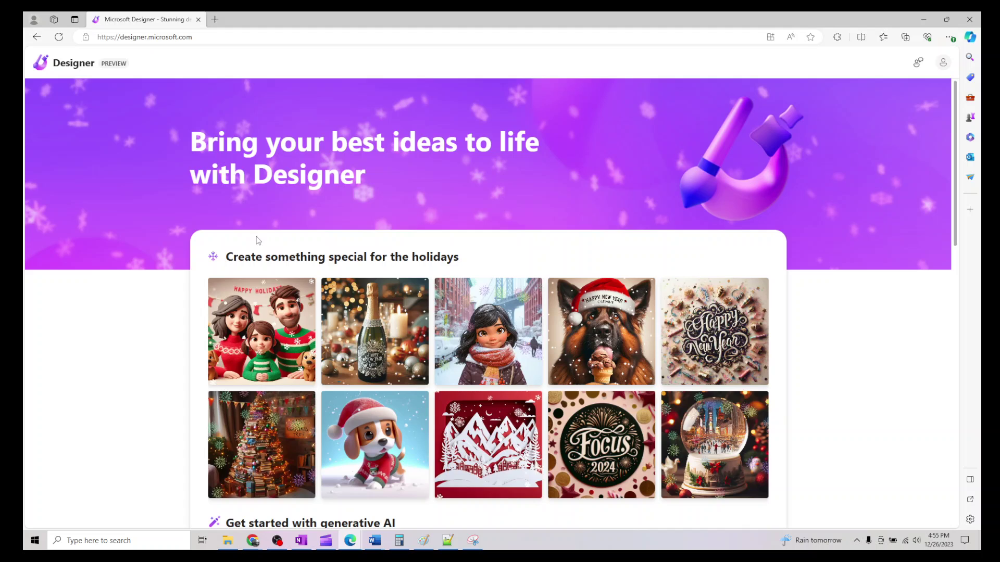
scroll(343, 262, down, 1)
scroll(344, 262, down, 5)
scroll(344, 262, down, 4)
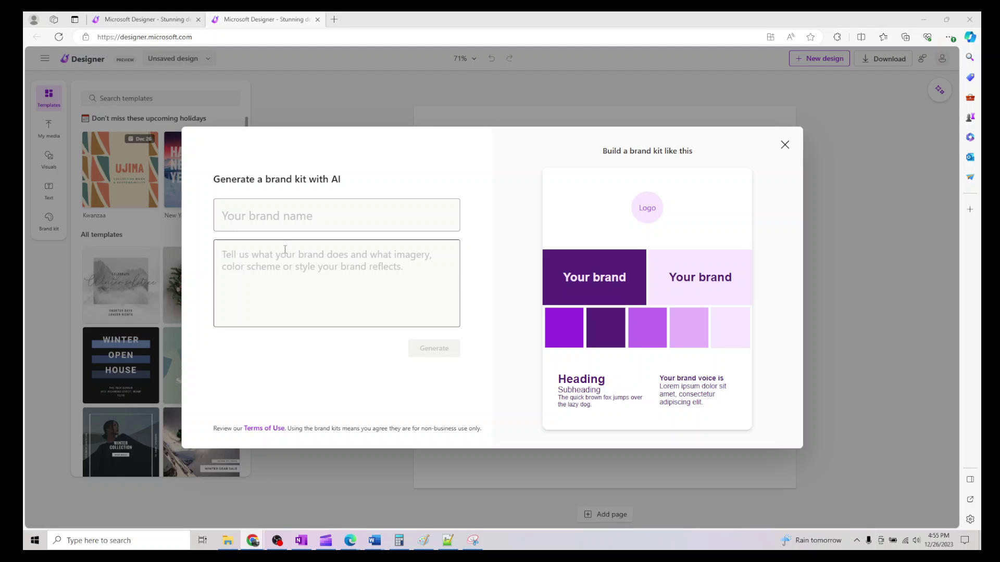
click(283, 216)
text(Champion)
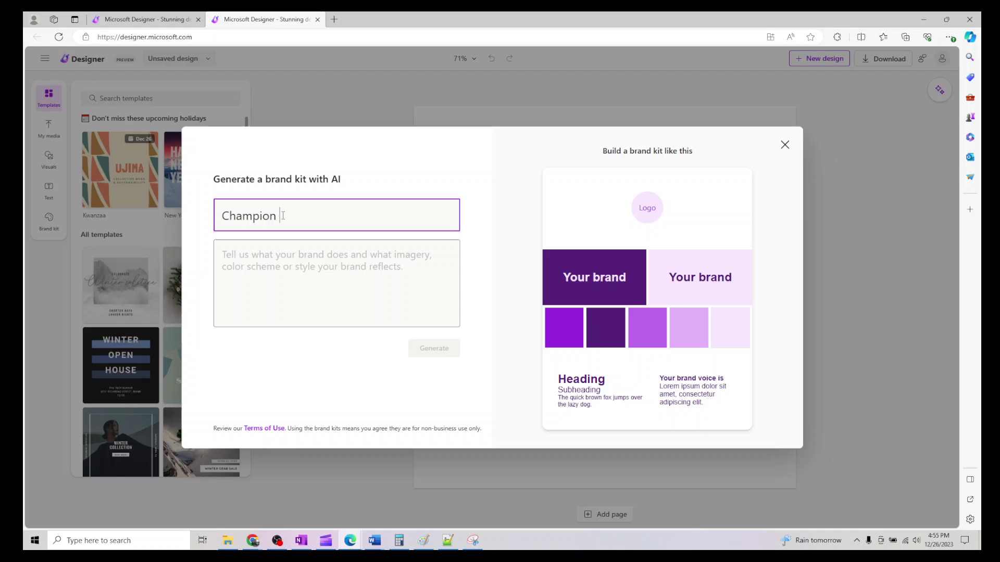
text(ch)
Describe the brand as gen AI edtech for tech professionals and non coders, correcting 'professional'
click(252, 540)
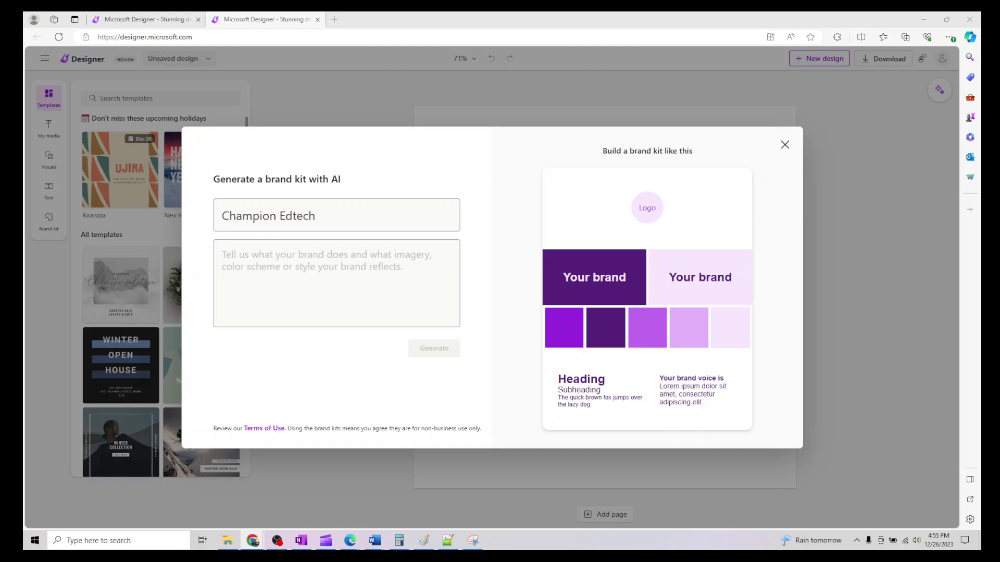
click(287, 280)
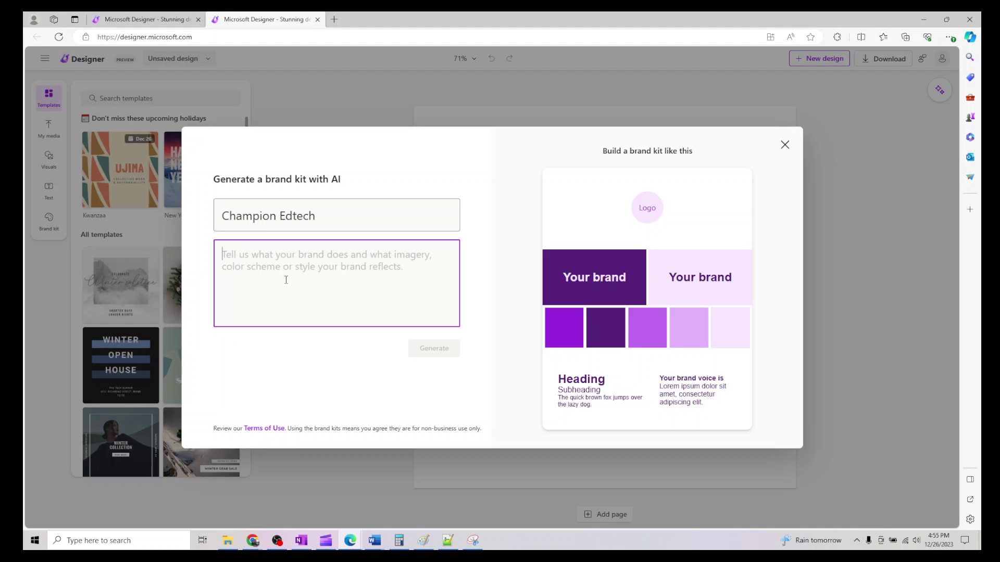
text(A edtech to tech te)
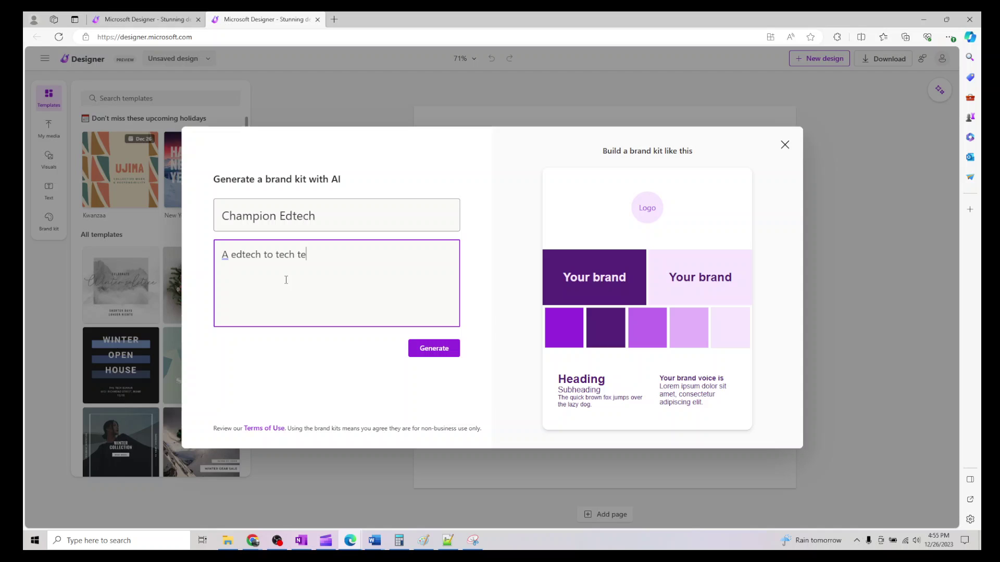
text(ch professtiona)
text(l and non code)
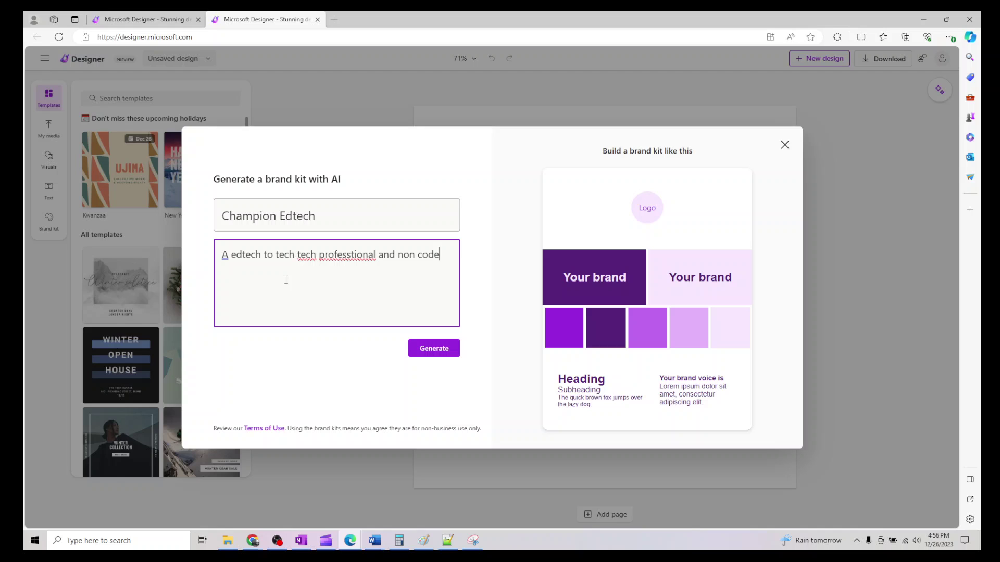
text(rs)
right_click(347, 255)
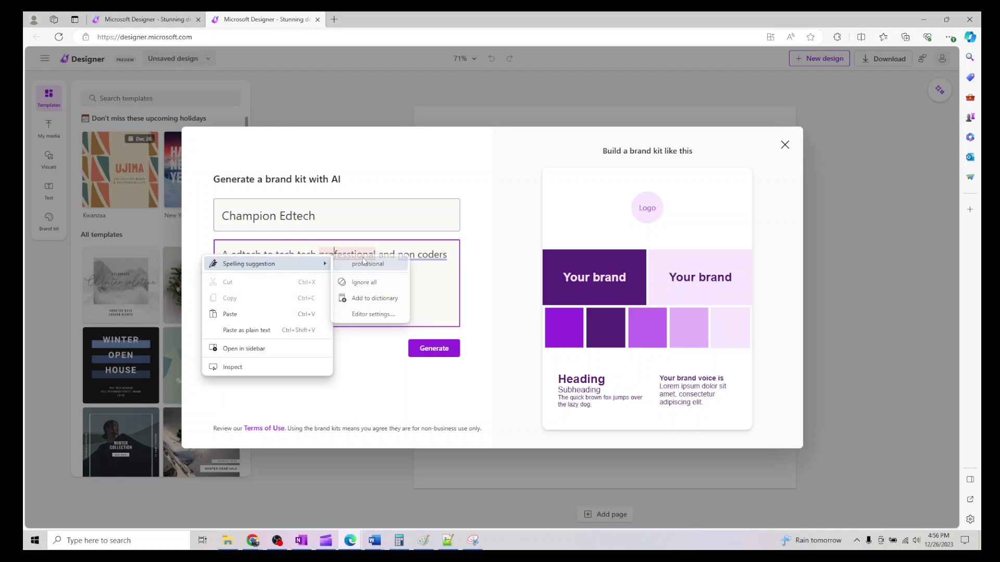
click(367, 266)
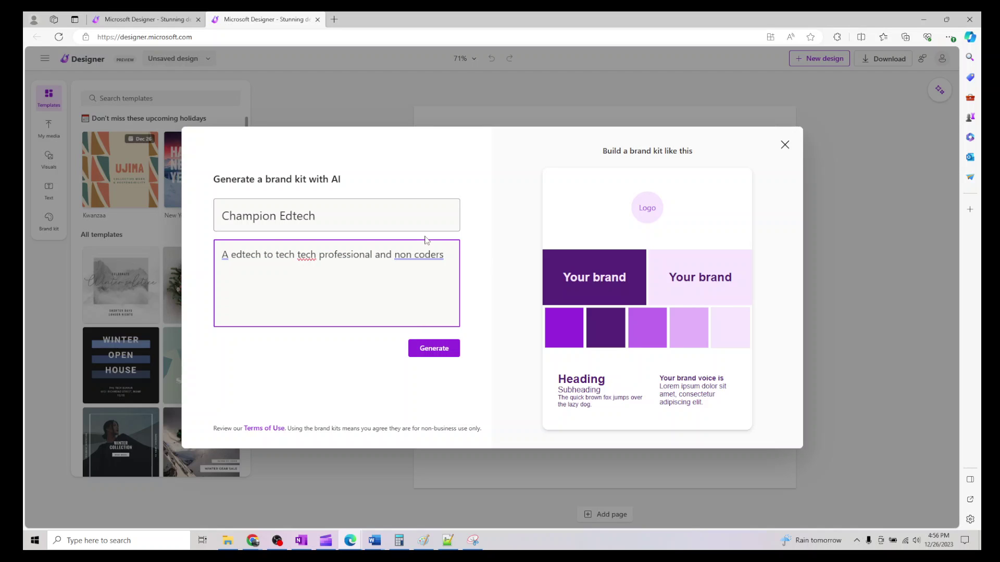
text(about gen ai like chatgpt, google)
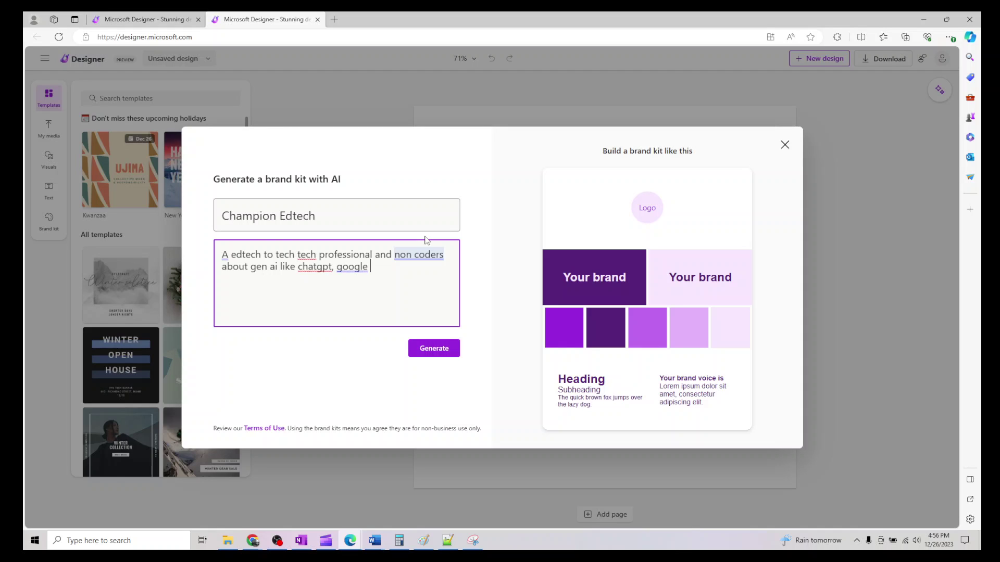
text(,)
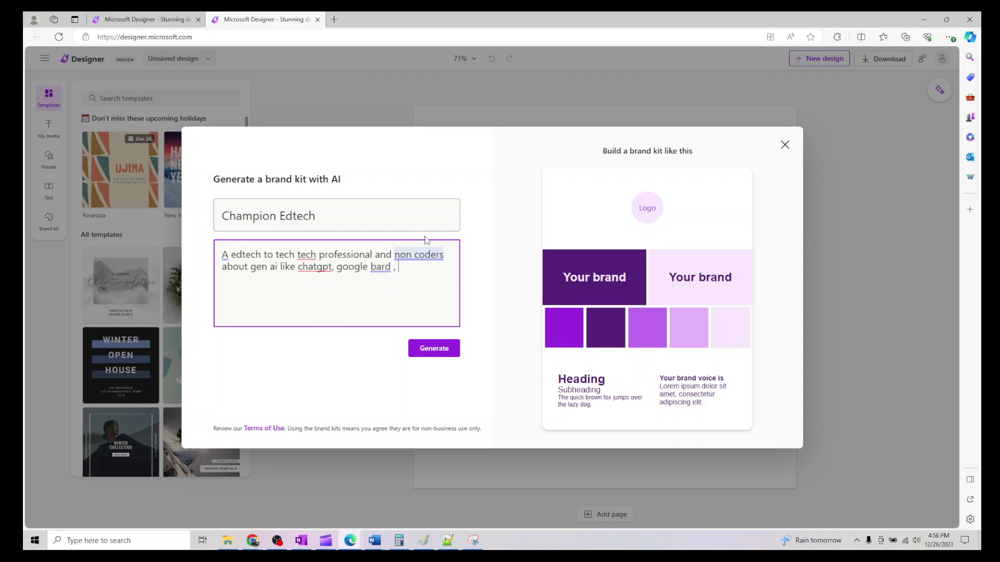
text(rag e)
text(tc)
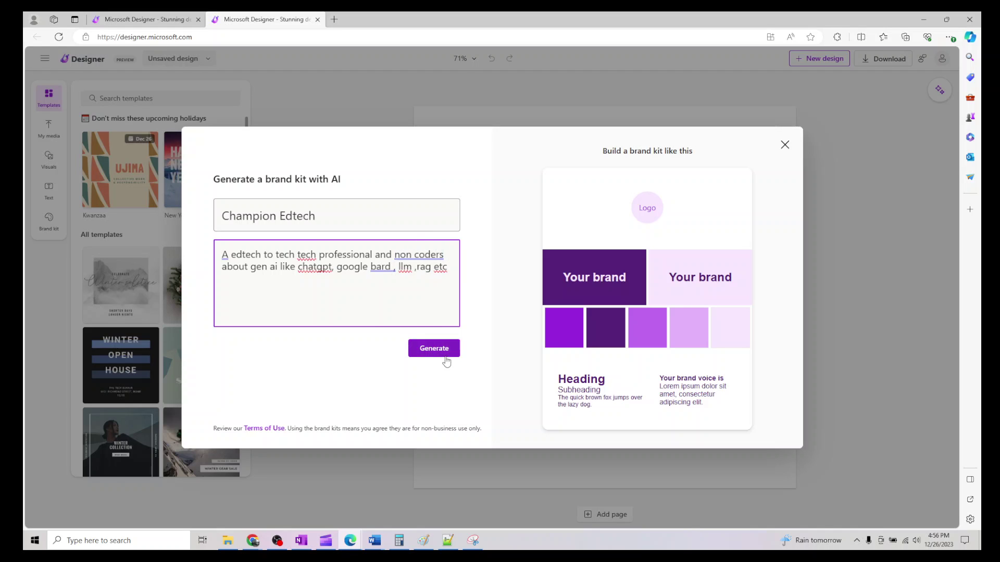
Generate the Champion Edtech brand kit options and browse the carousel back and forth
click(437, 349)
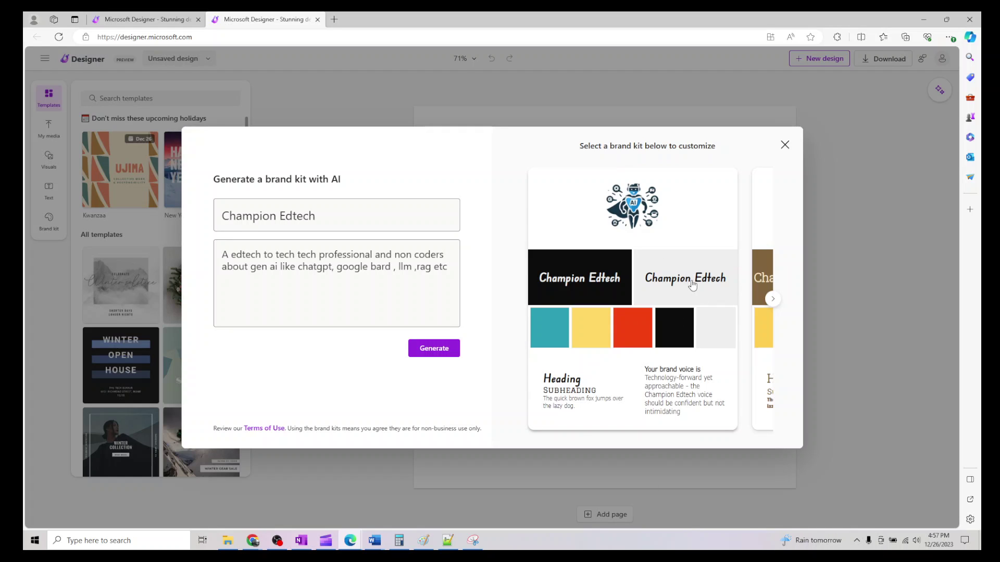
click(773, 299)
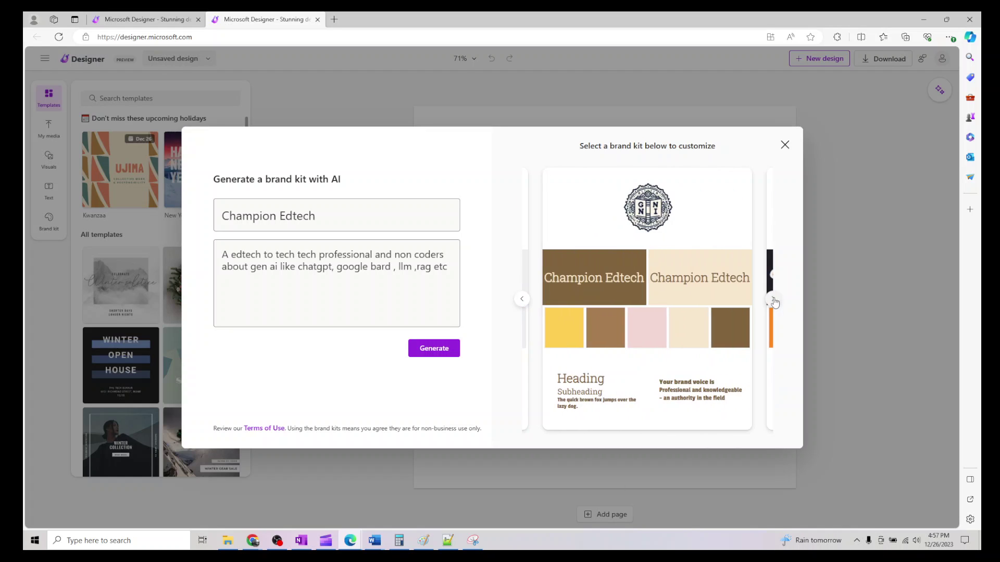
click(774, 301)
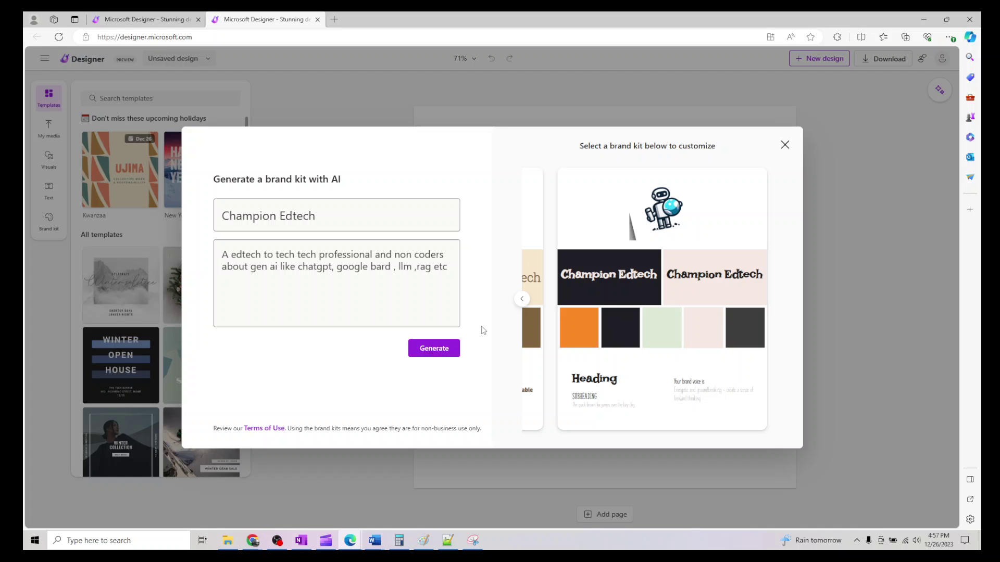
click(522, 300)
click(522, 299)
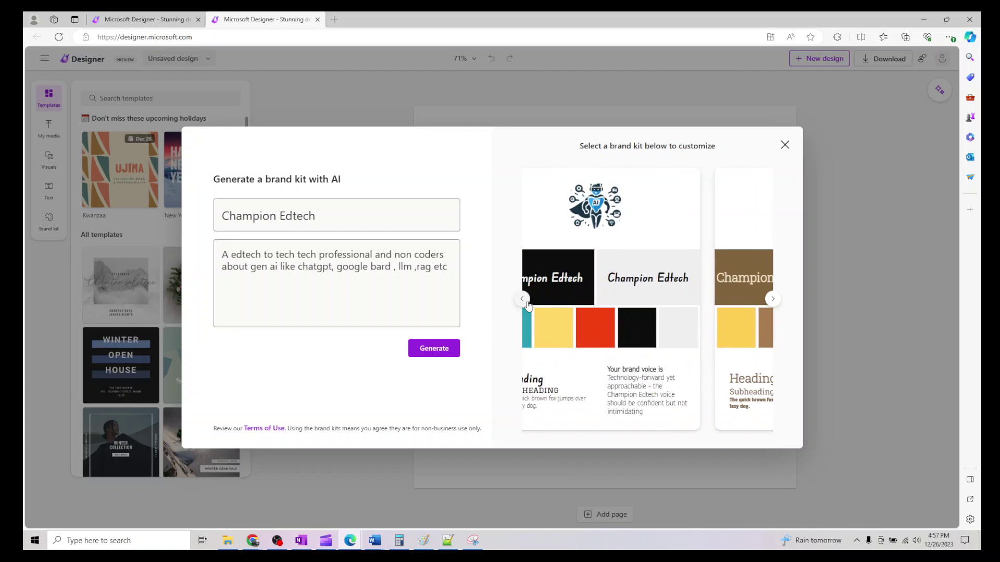
click(521, 299)
Choose the robot-logo kit, upload the CHAMPION laurel logo, and save it as the brand kit
click(591, 329)
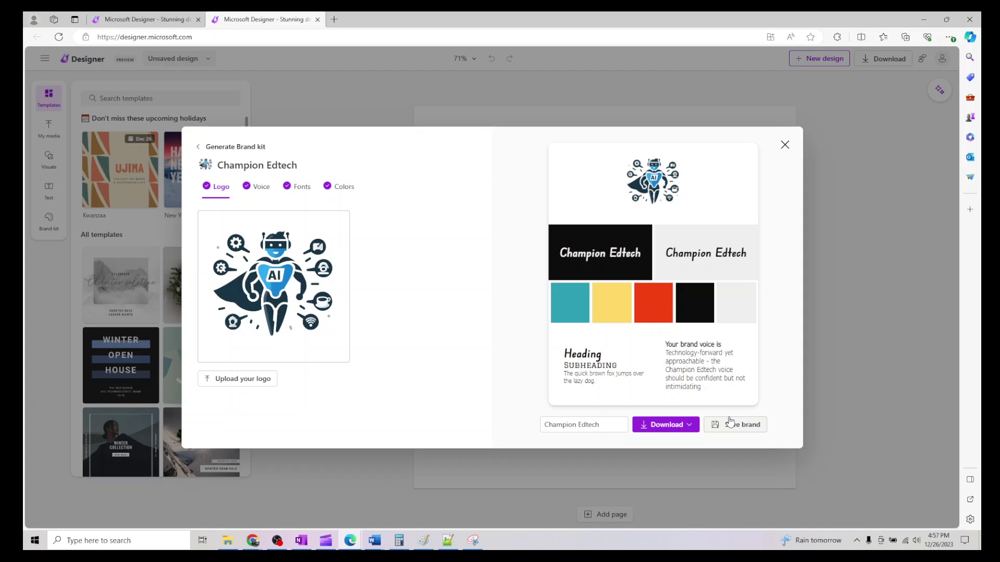
click(237, 379)
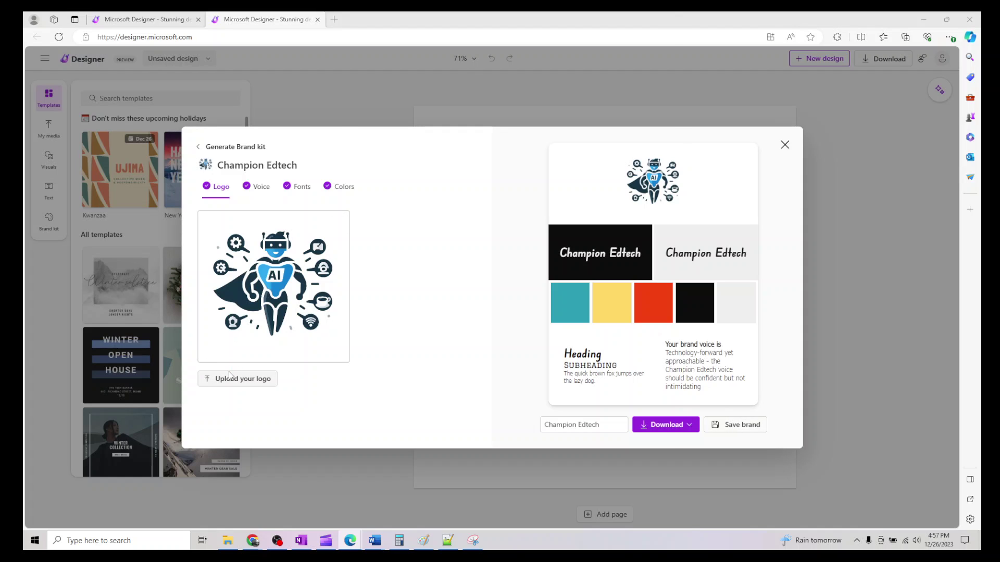
double_click(175, 403)
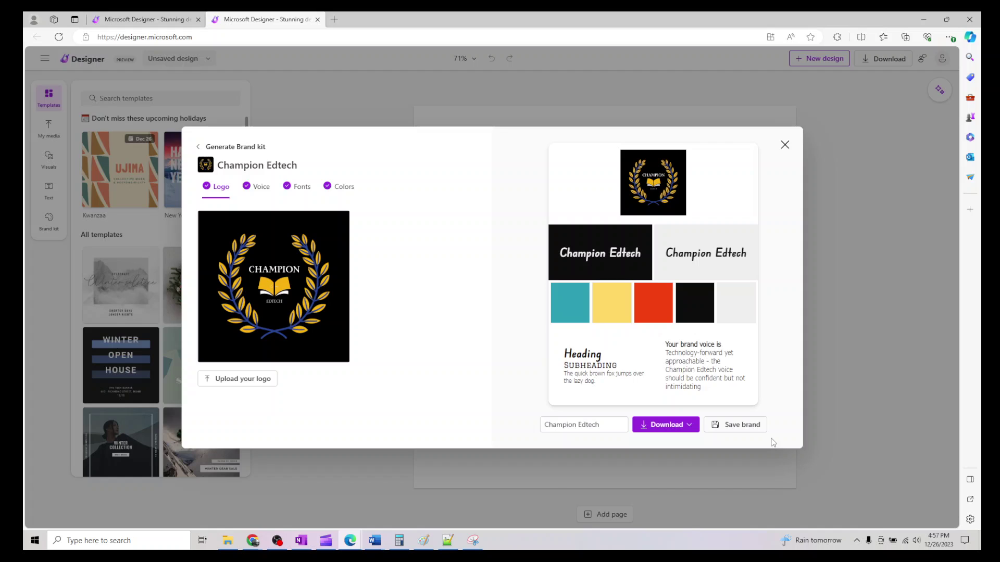
click(741, 425)
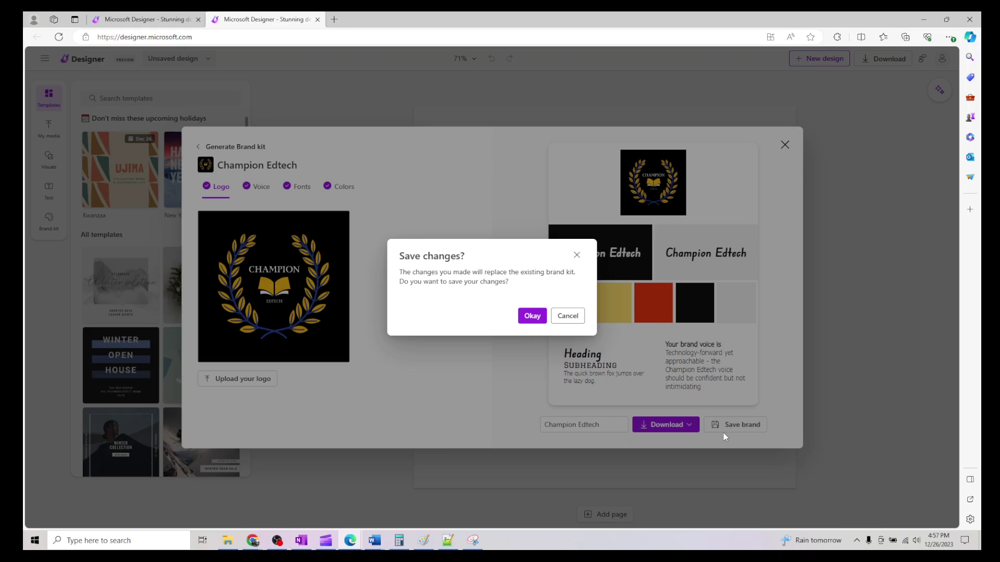
click(530, 316)
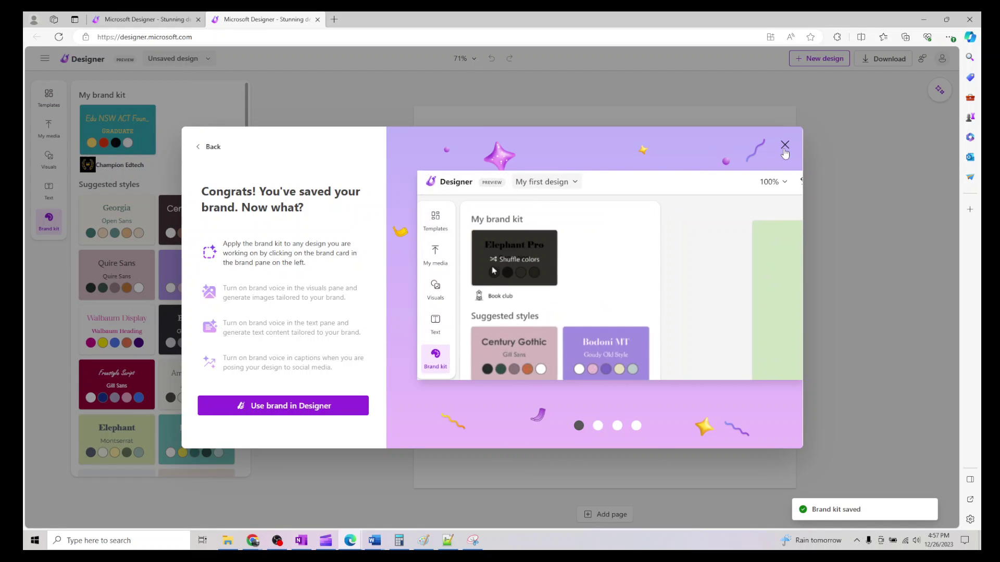
Dismiss the brand-saved congratulations dialog
click(785, 147)
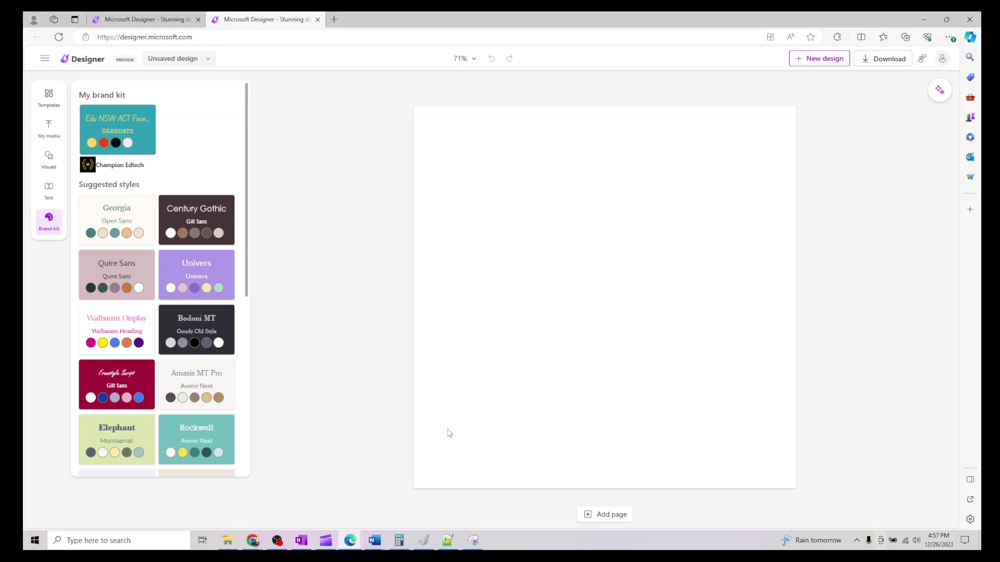
Generate brand-voice text for Happy New year and add the heading to the blank page
click(48, 189)
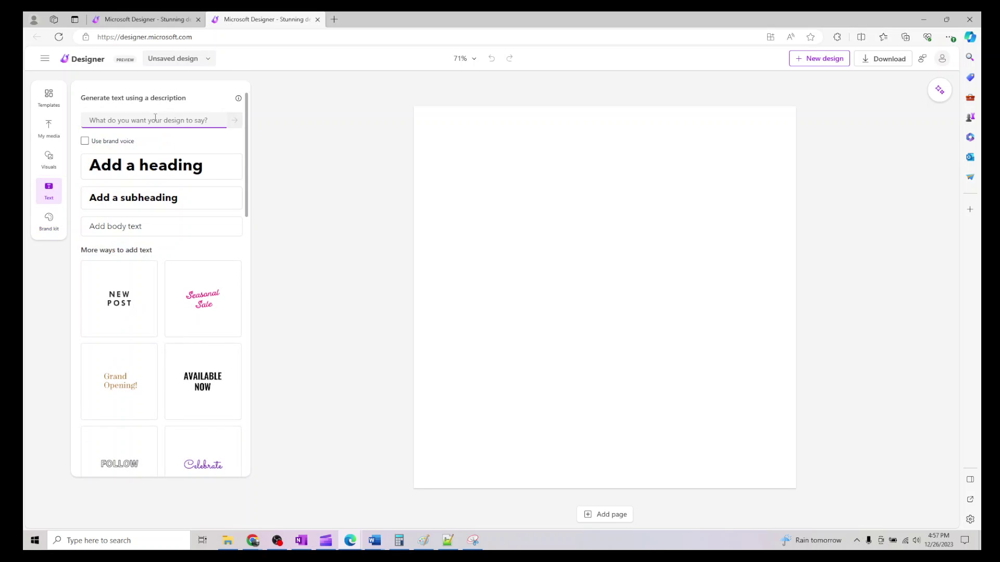
text(Happy New year)
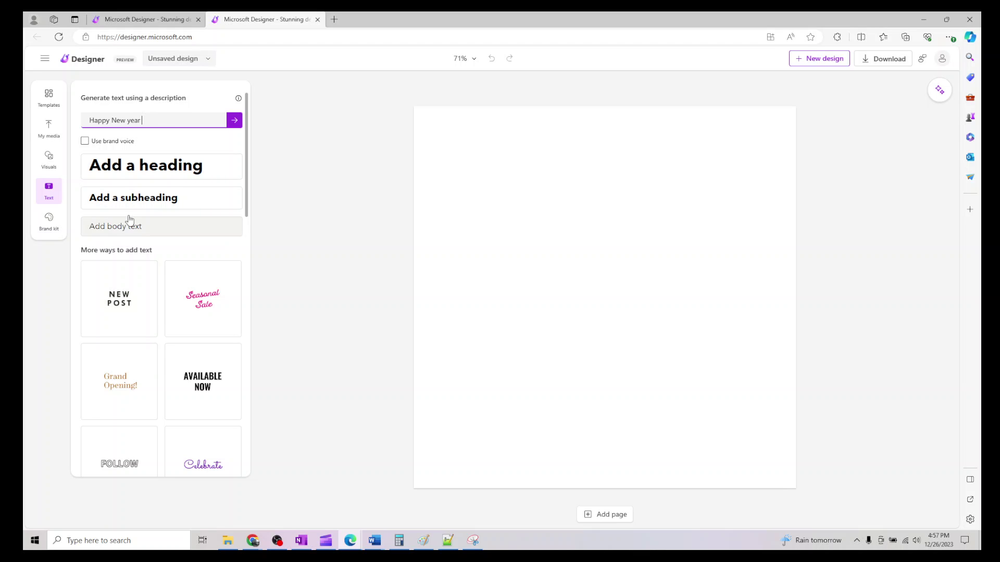
click(85, 141)
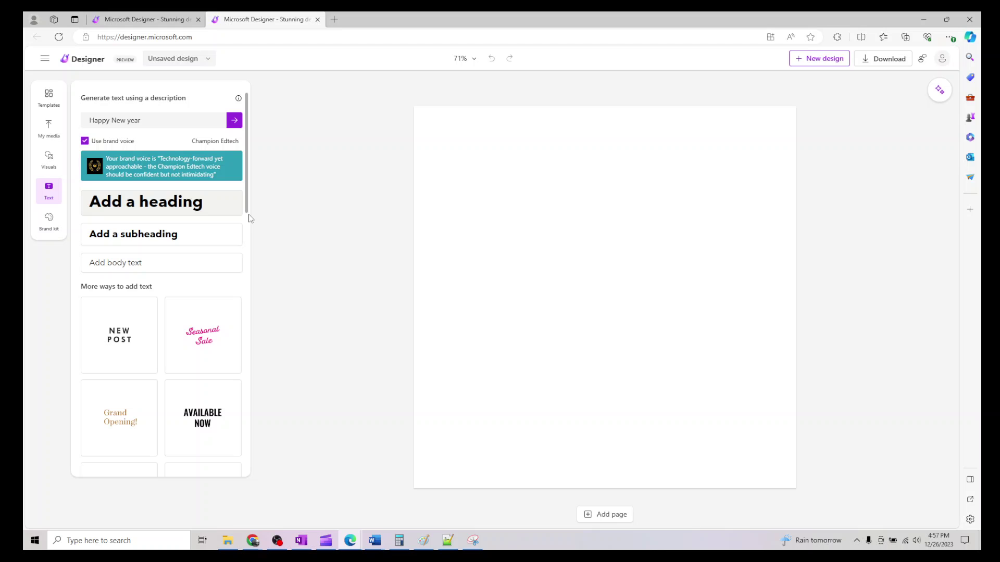
click(492, 199)
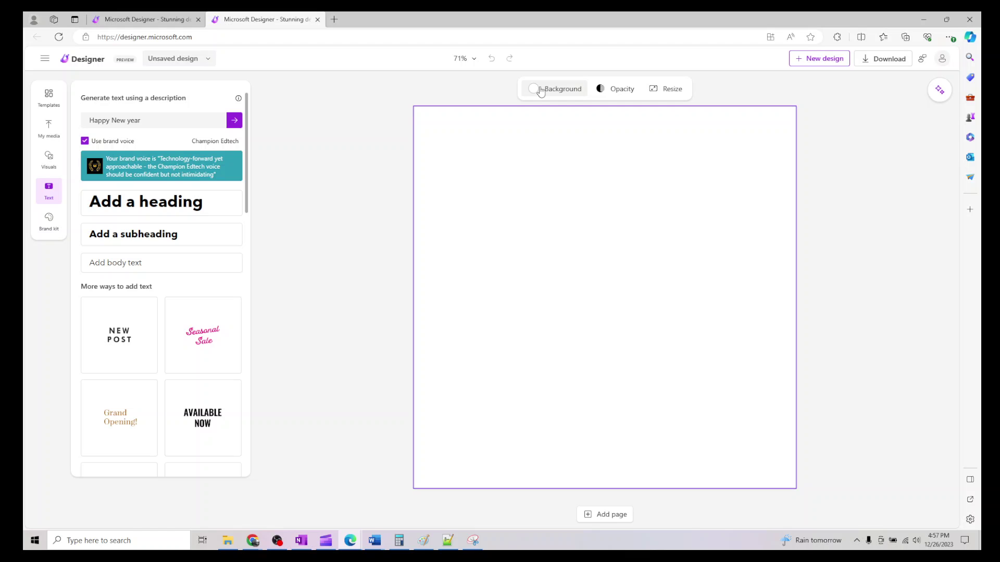
click(234, 120)
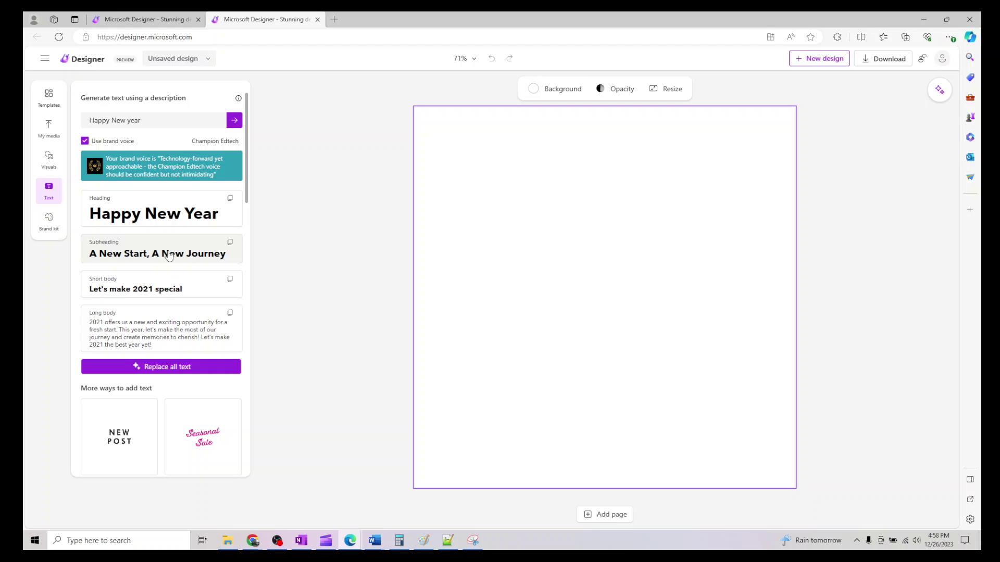
click(170, 219)
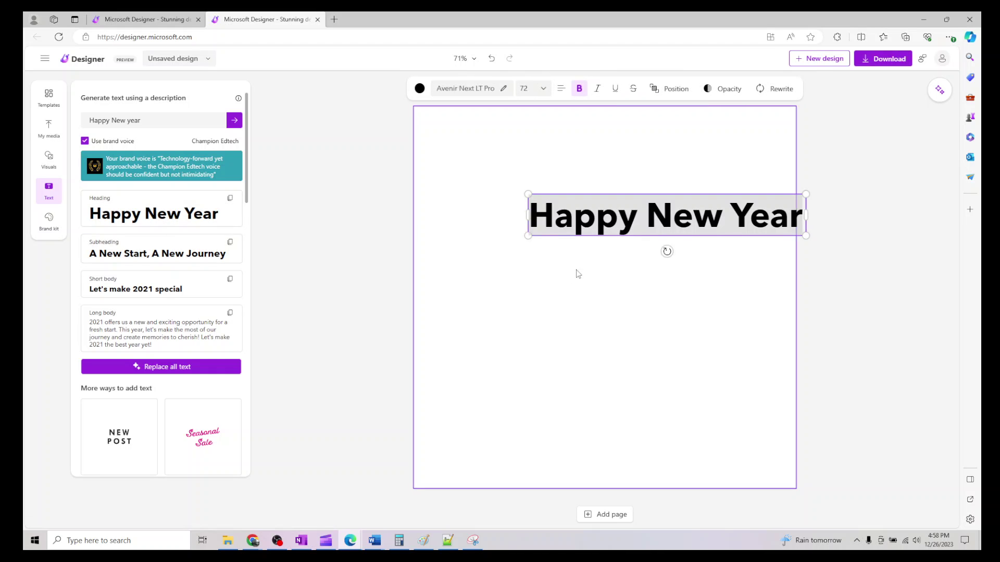
Move the heading up, then browse Recent, Display, Friendly and Fun font categories
drag(655, 193, 614, 151)
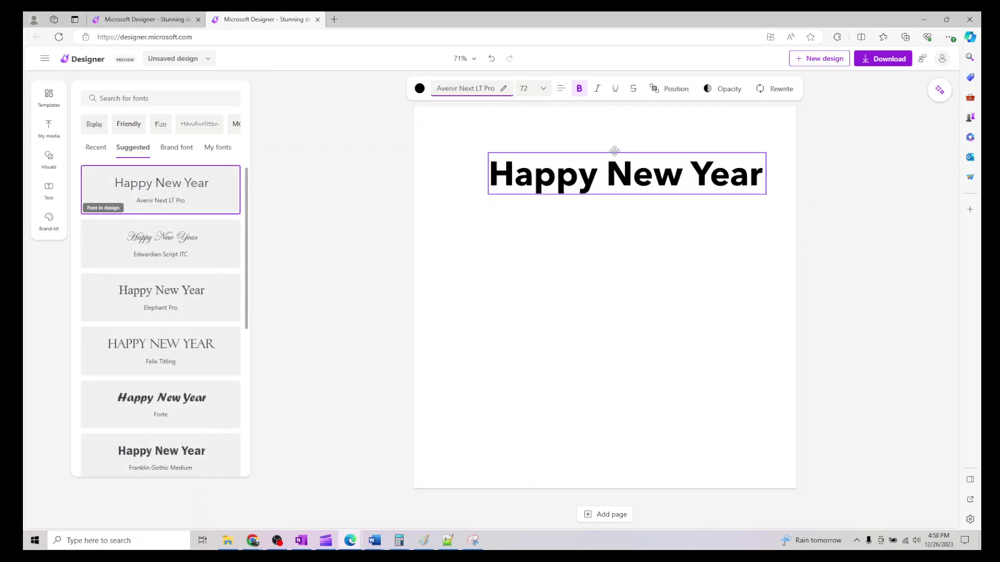
scroll(227, 312, down, 5)
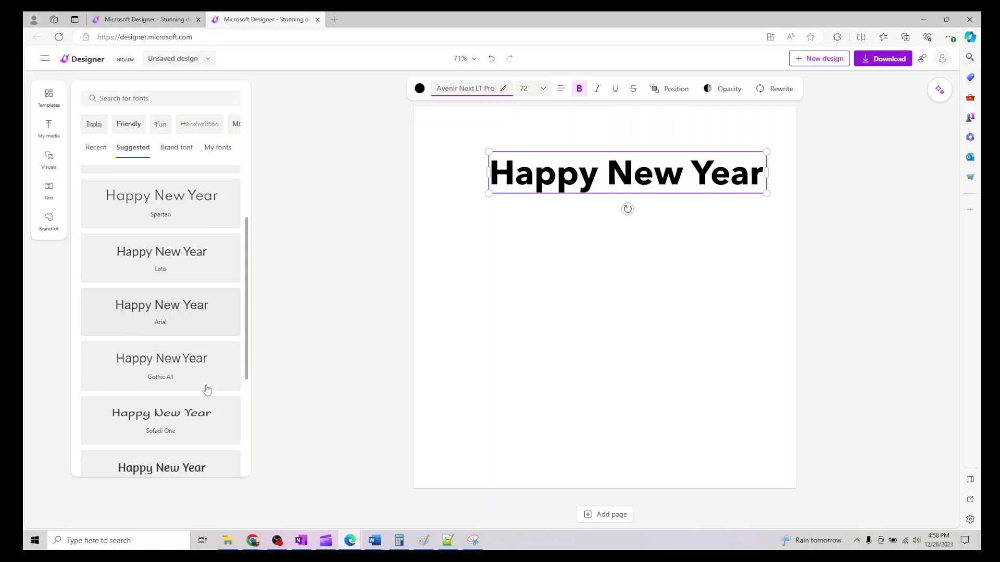
scroll(211, 367, down, 3)
scroll(206, 376, up, 5)
scroll(206, 351, up, 3)
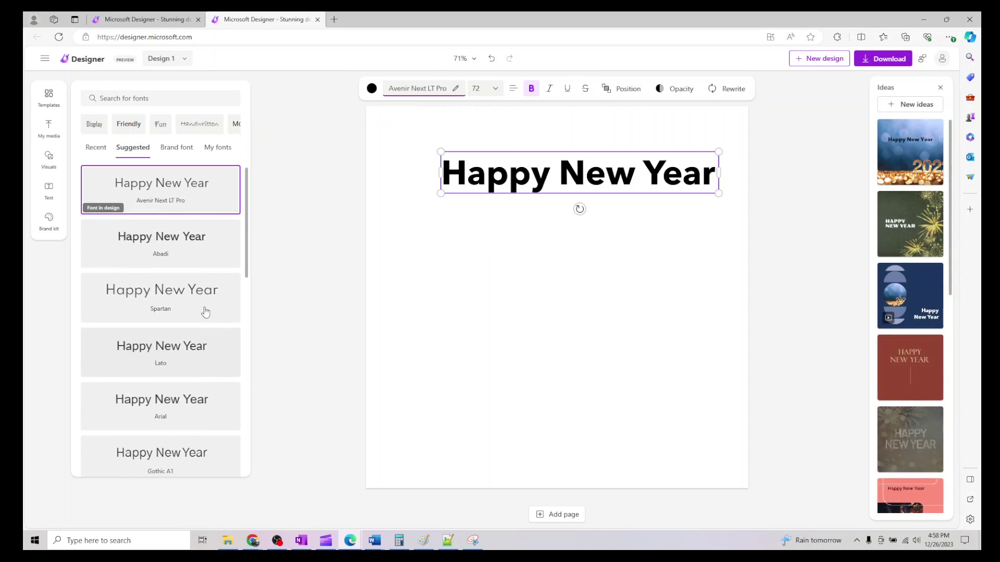
click(96, 147)
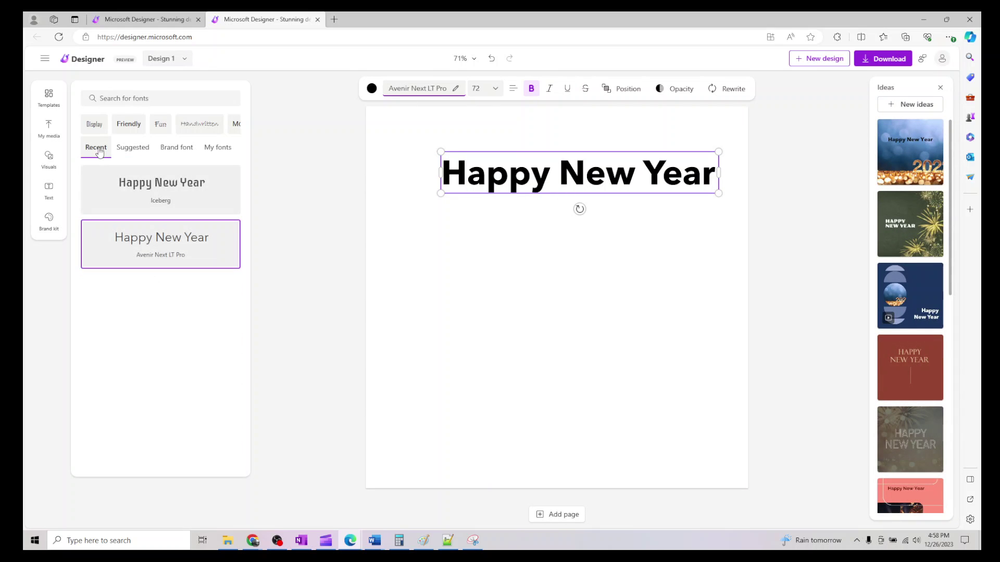
click(95, 124)
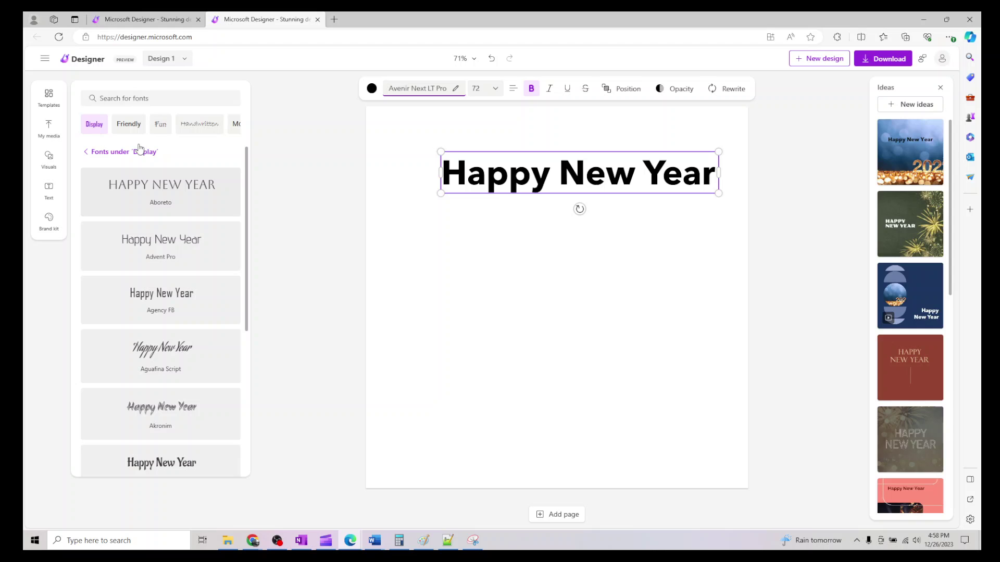
click(128, 124)
click(161, 124)
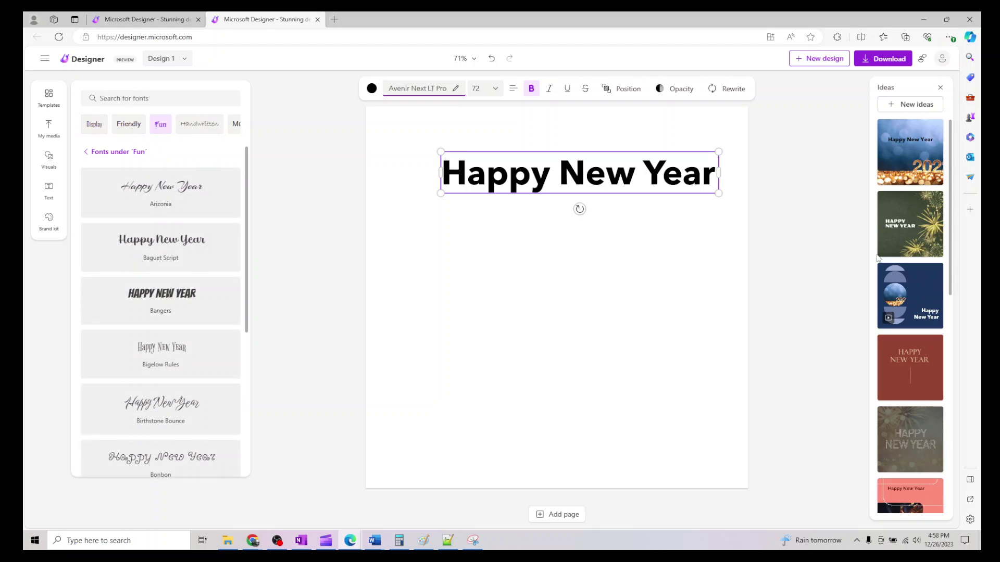
scroll(912, 331, down, 3)
scroll(912, 360, down, 3)
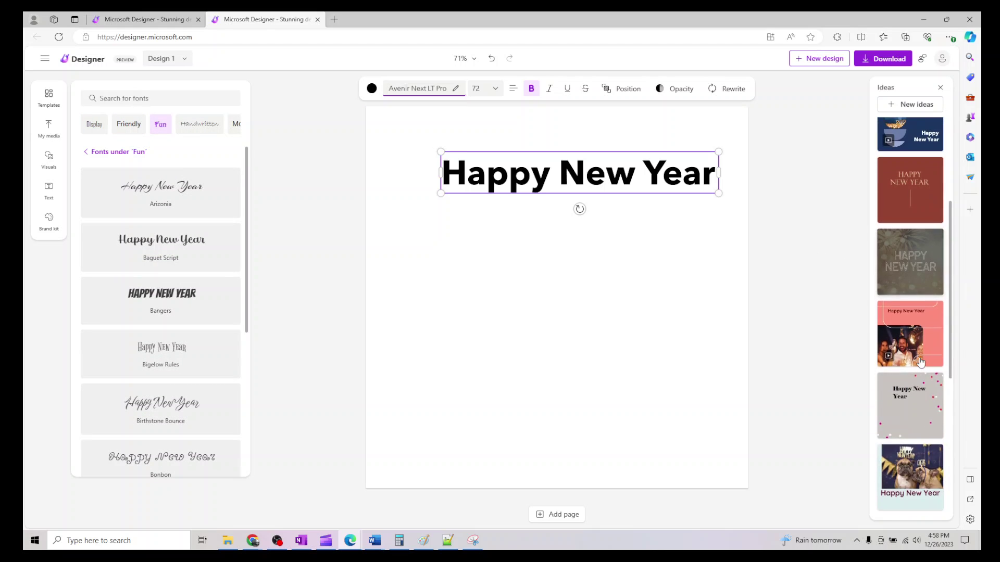
scroll(913, 382, down, 3)
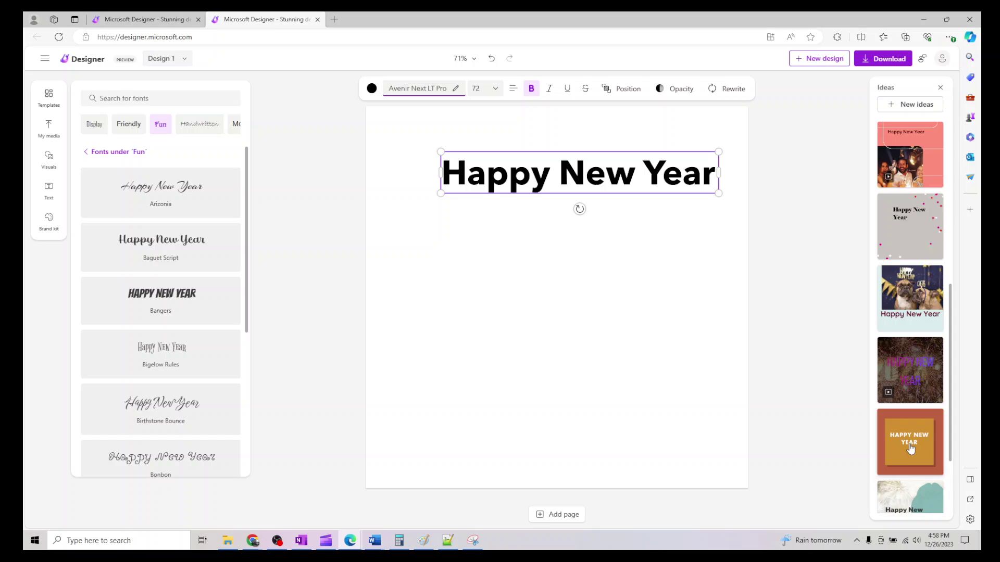
scroll(911, 437, down, 3)
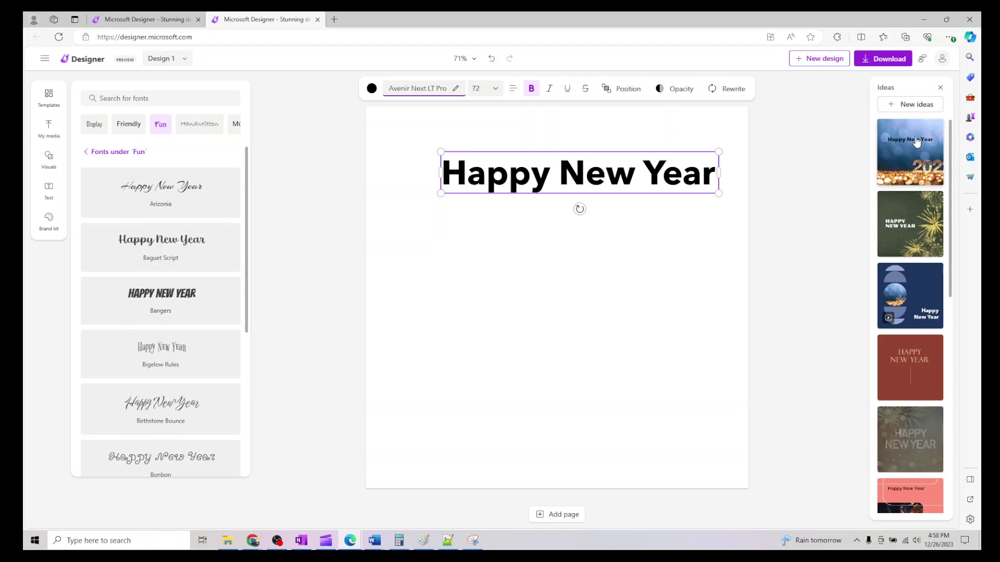
Try the 2022 bokeh and dogs ideas, then apply the pink party-photo design idea
click(910, 153)
click(708, 383)
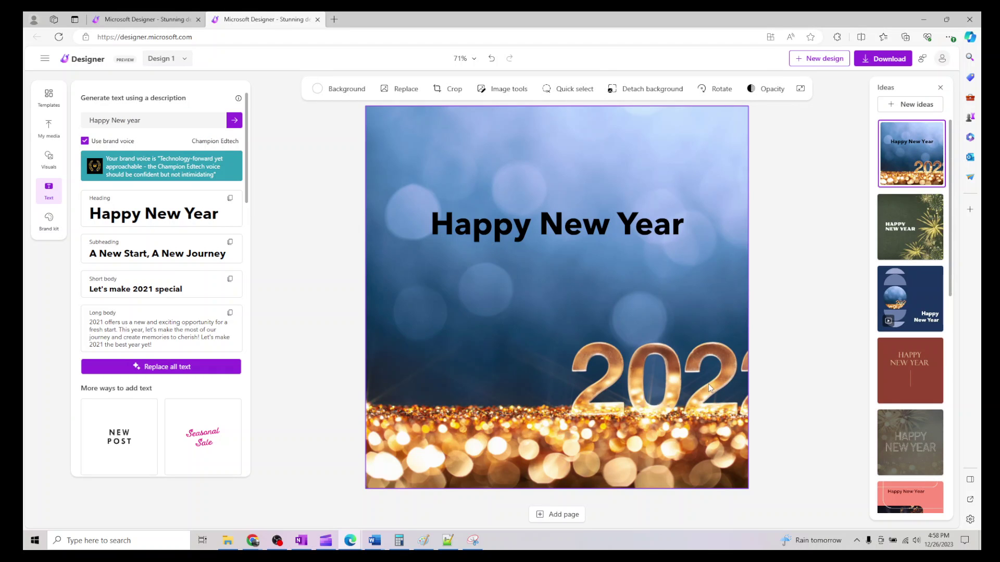
scroll(963, 348, down, 5)
scroll(937, 348, down, 5)
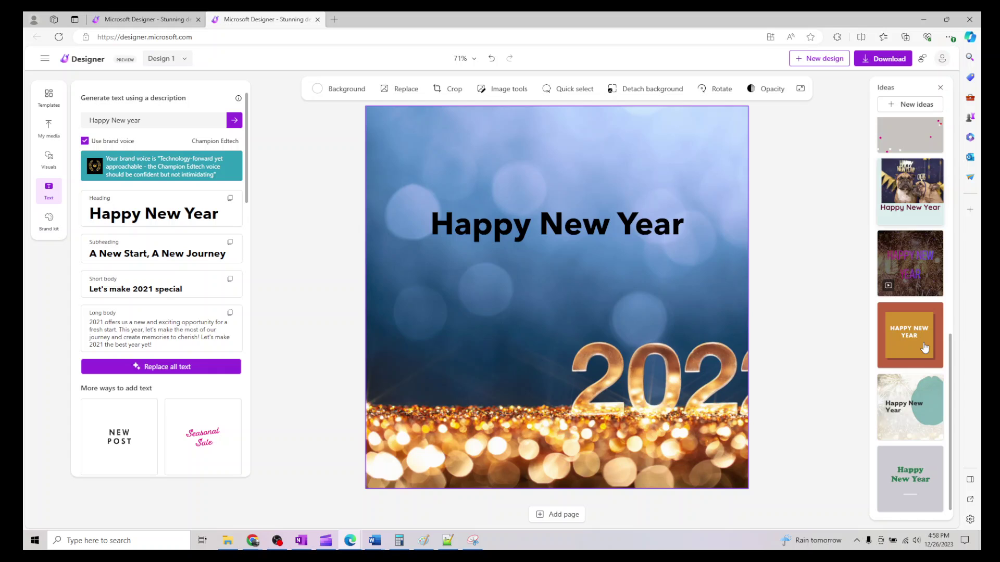
scroll(924, 345, up, 4)
scroll(923, 345, up, 4)
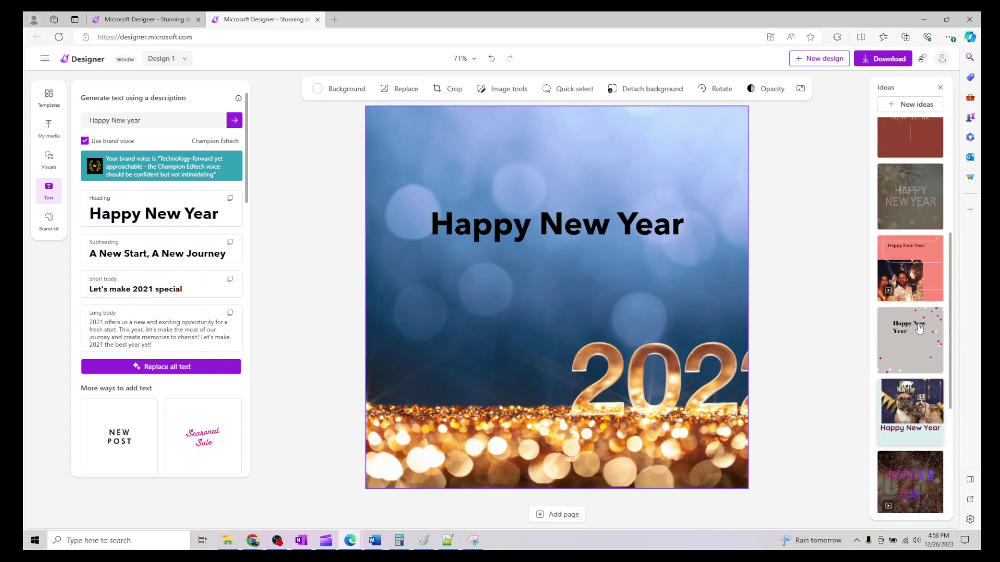
scroll(920, 391, up, 2)
click(921, 428)
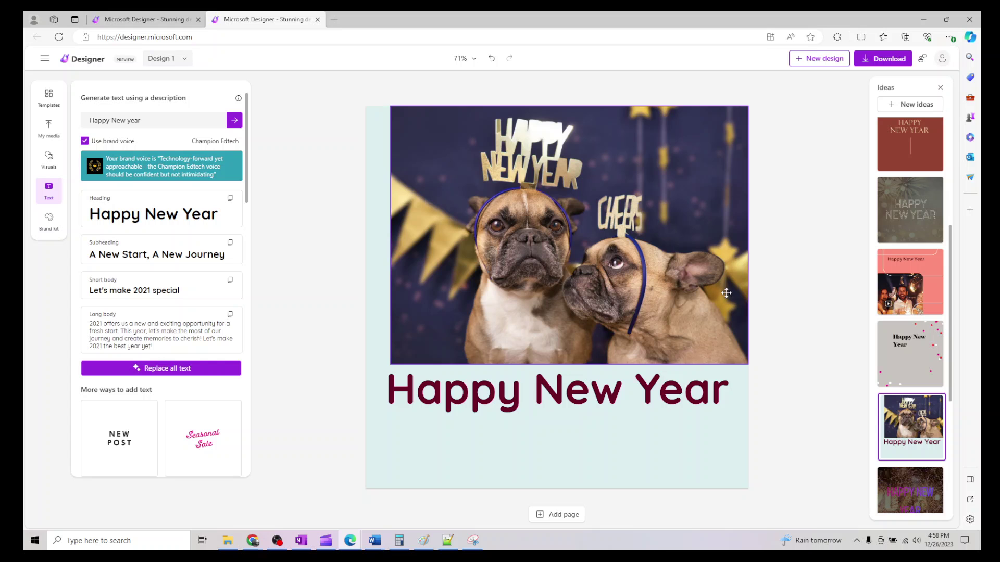
click(920, 283)
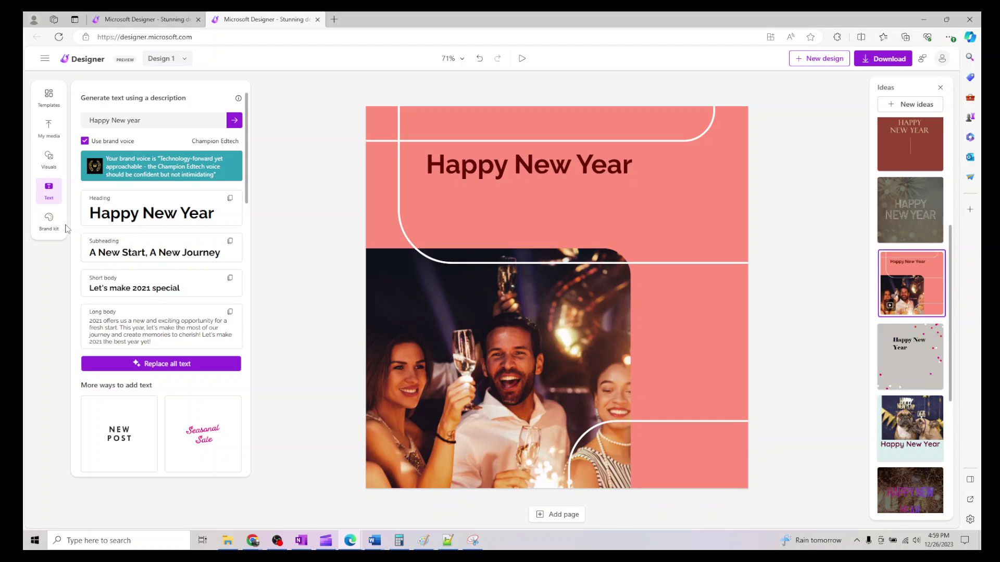
Try the Bodoni MT and Amasis MT Pro brand styles, settling on Open Sans
click(50, 225)
scroll(204, 297, down, 1)
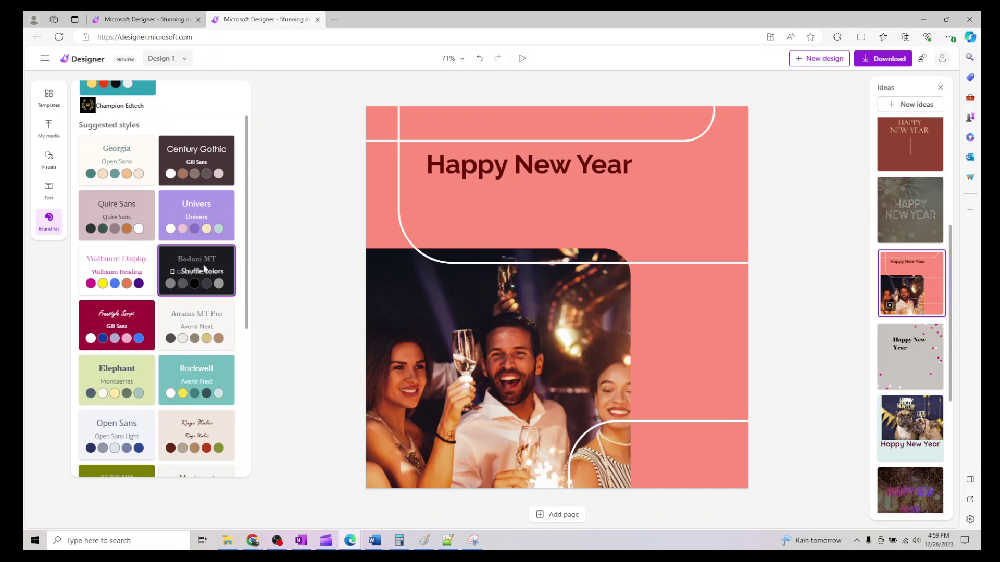
click(203, 270)
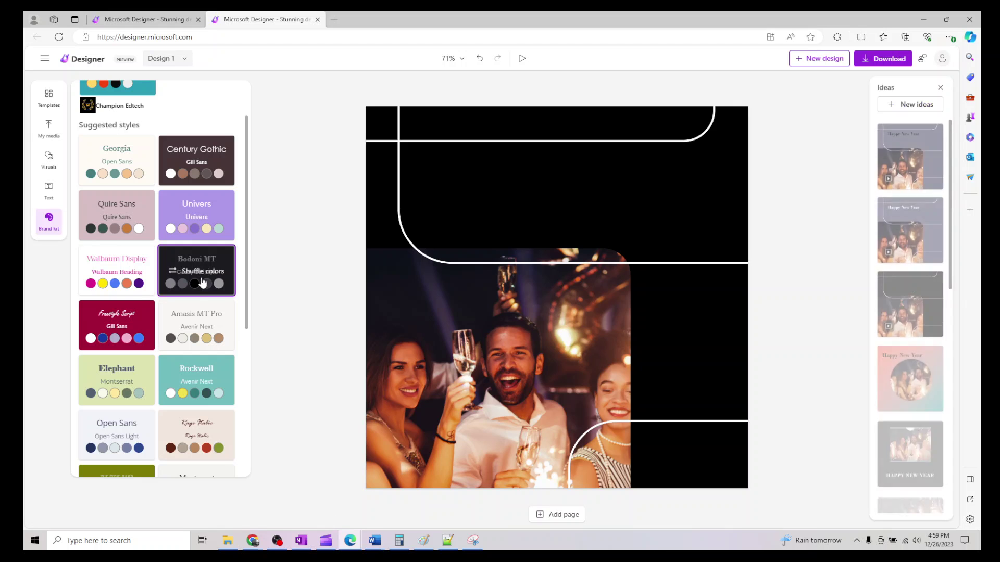
click(198, 322)
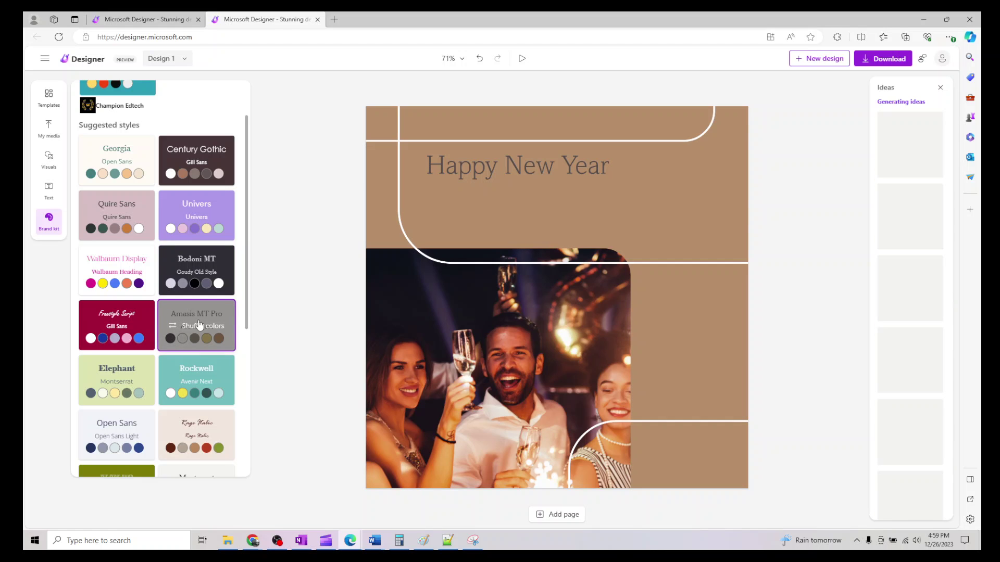
click(122, 431)
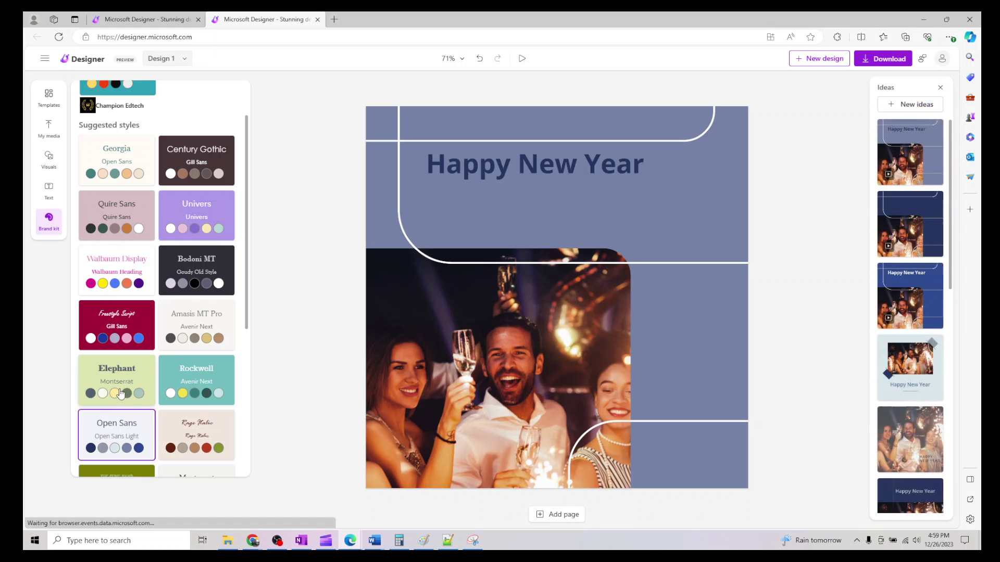
scroll(910, 430, down, 5)
scroll(910, 430, down, 3)
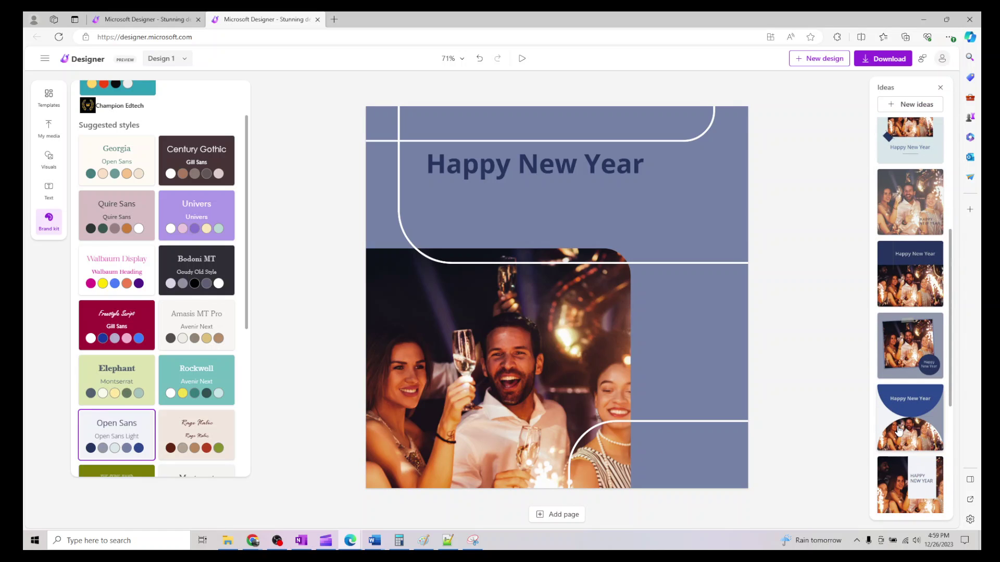
Try several regenerated layouts and apply the tilted photo with navy circle idea
click(910, 487)
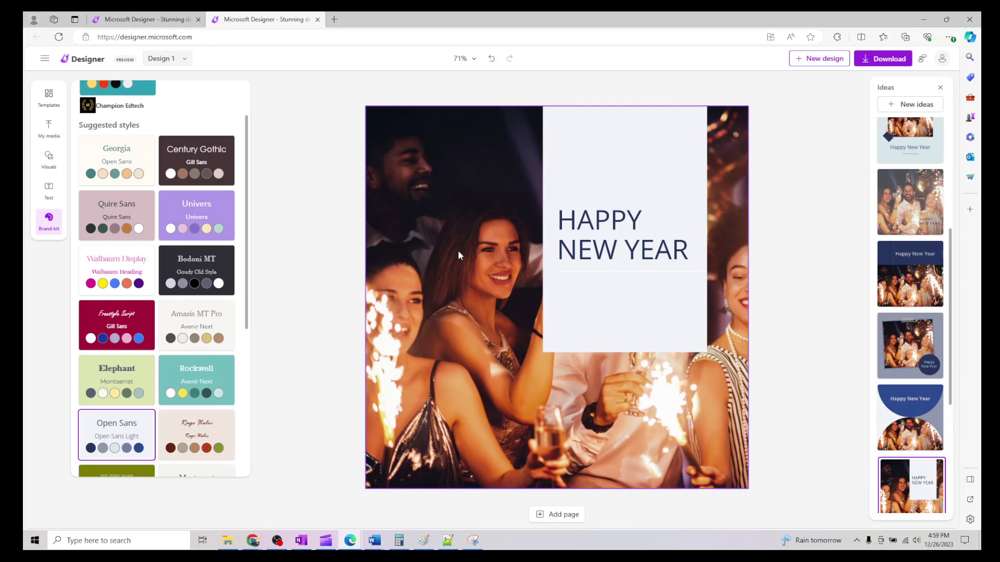
scroll(910, 430, down, 3)
scroll(911, 453, down, 2)
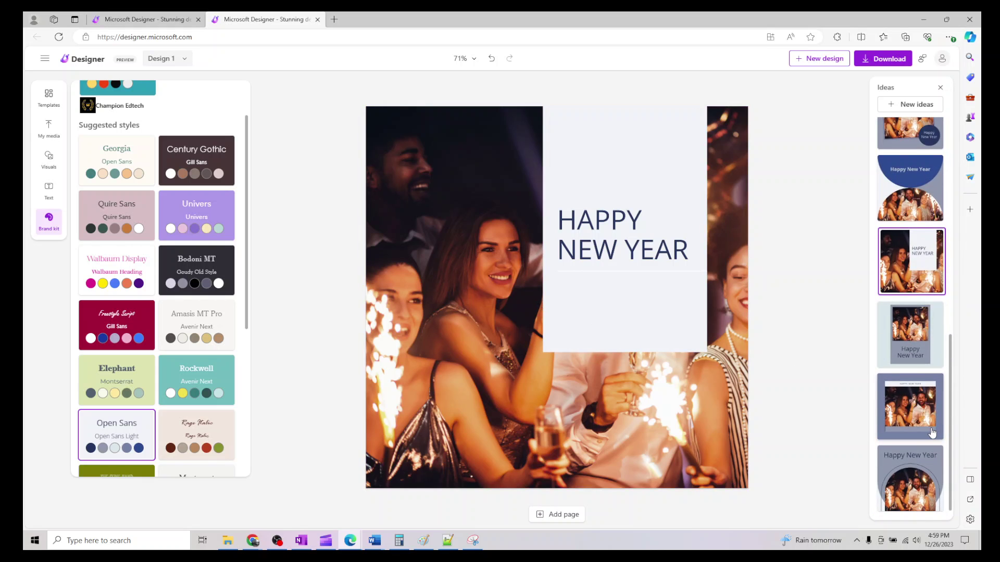
click(913, 500)
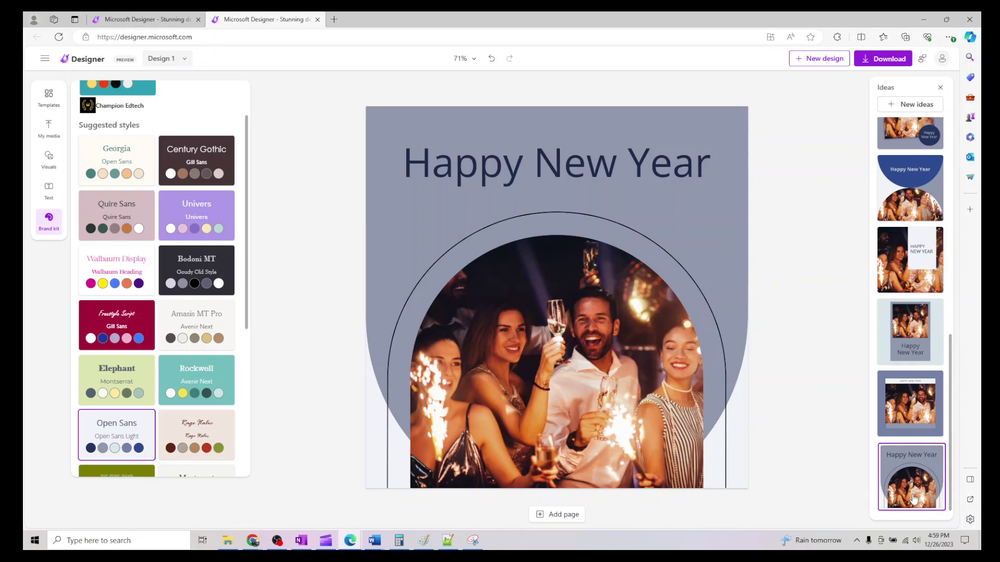
click(912, 405)
click(919, 334)
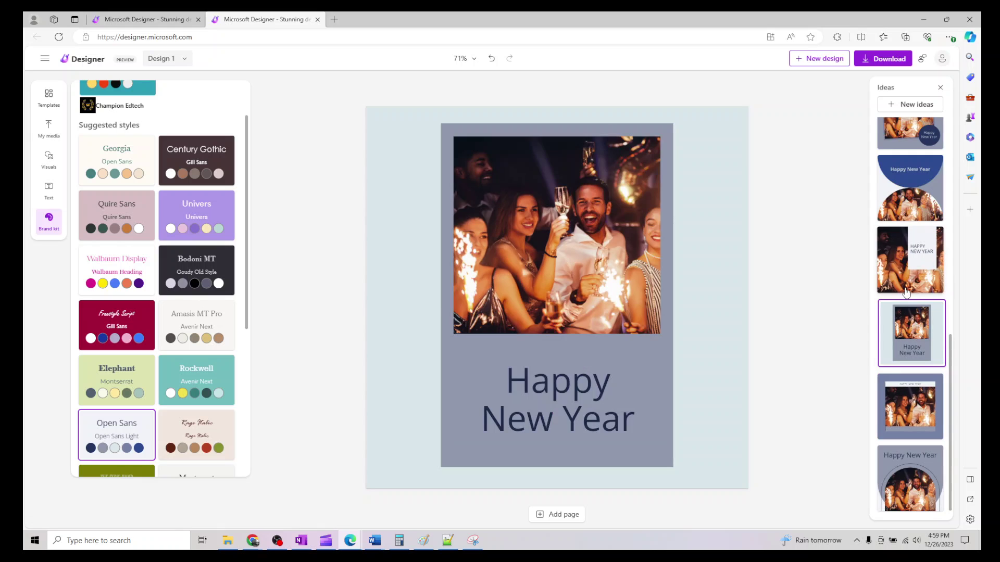
click(910, 191)
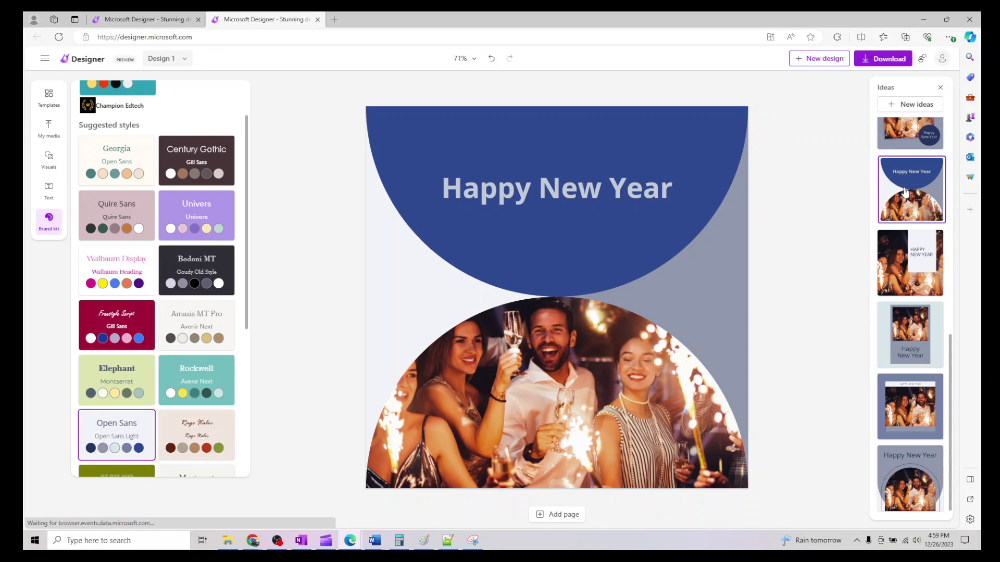
scroll(910, 202, up, 2)
click(911, 236)
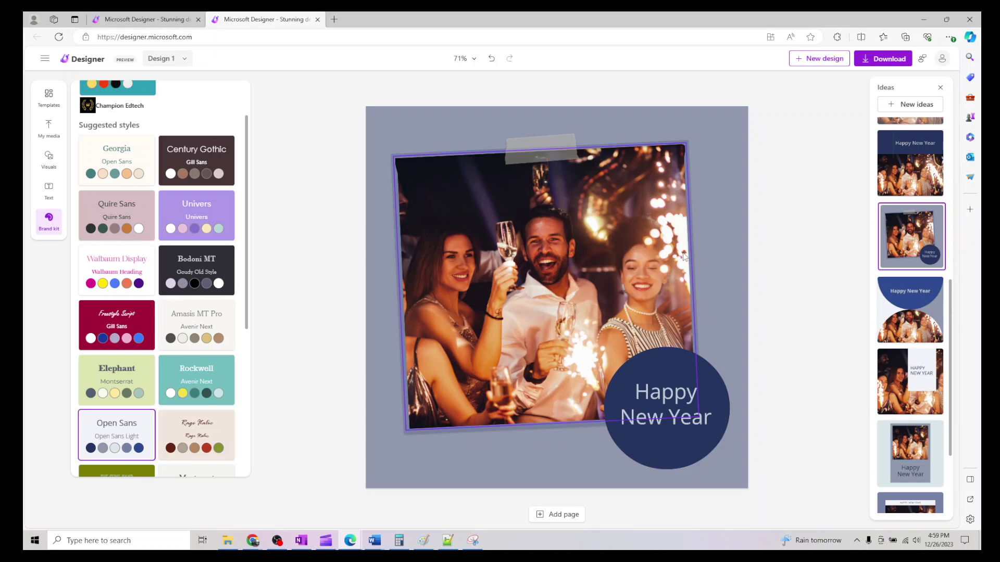
View the download options and available file types for the design
click(883, 59)
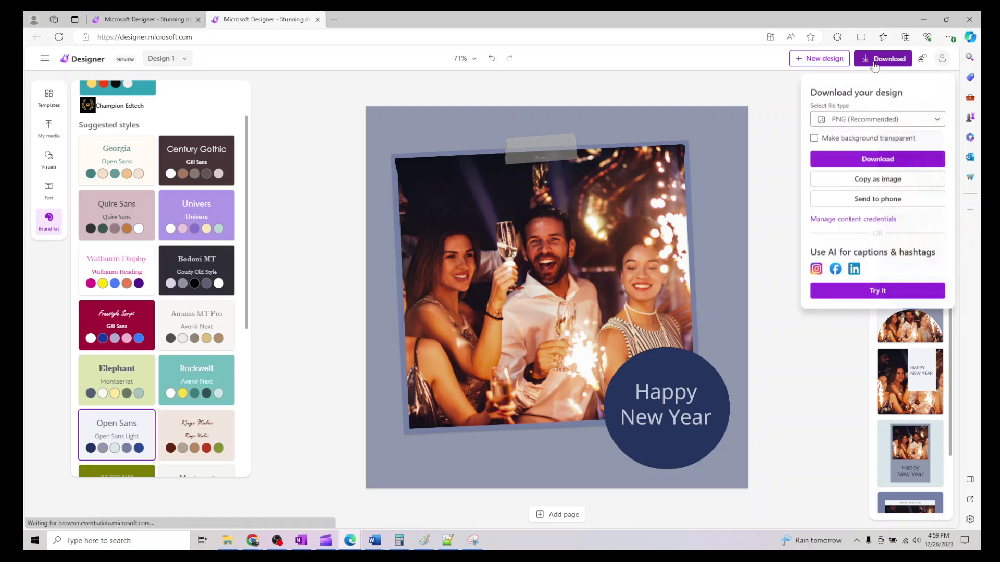
click(858, 120)
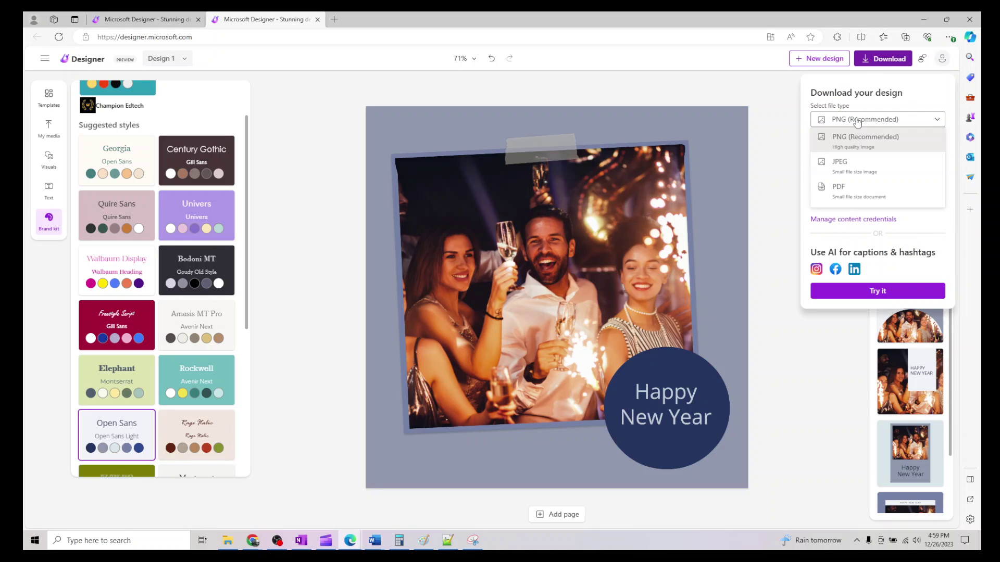
click(775, 120)
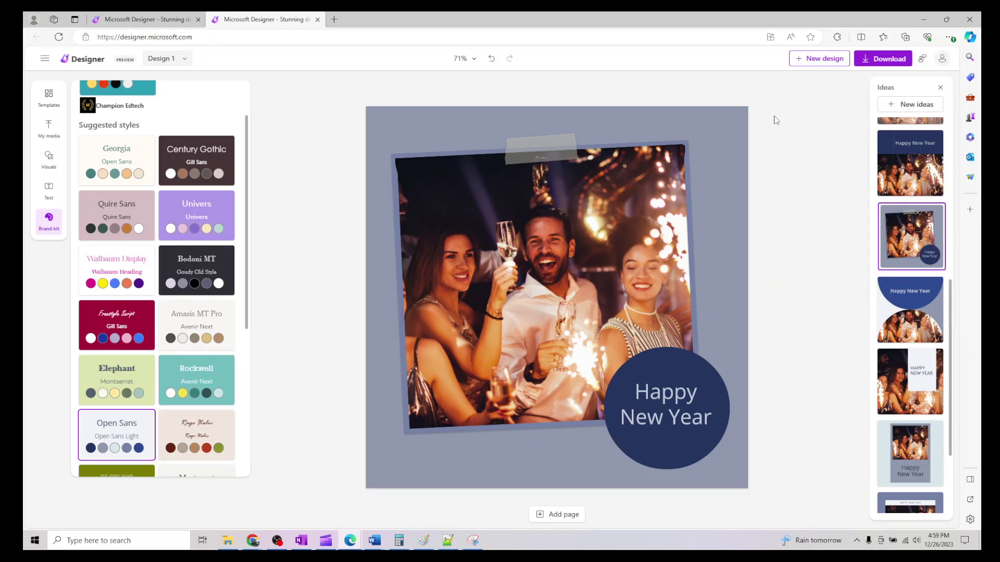